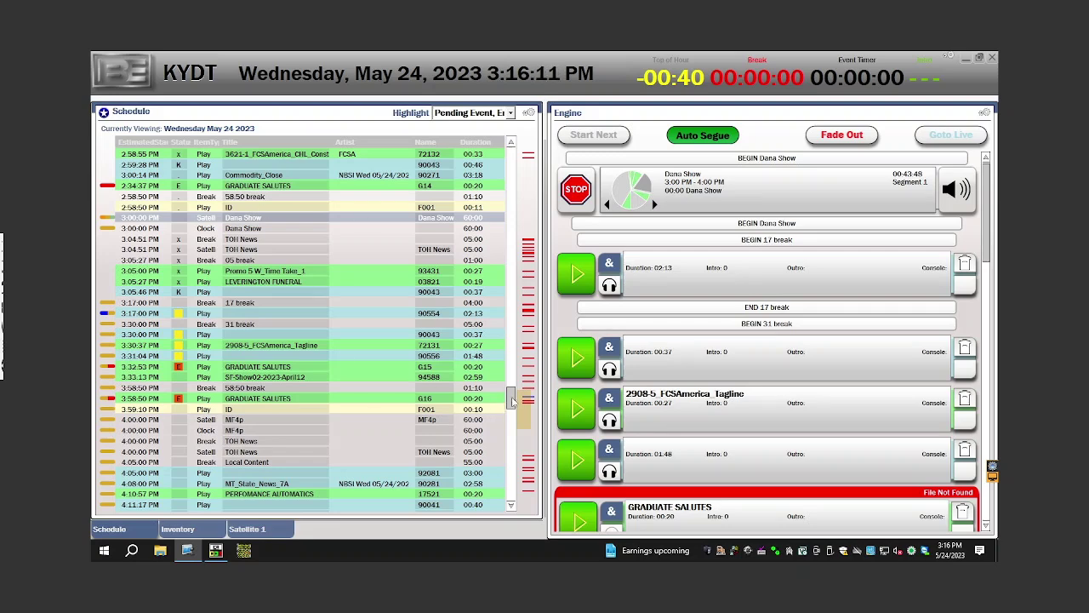
Review Wednesday's evening schedule through midnight to find where the loaded log ends
click(513, 458)
click(514, 475)
click(514, 489)
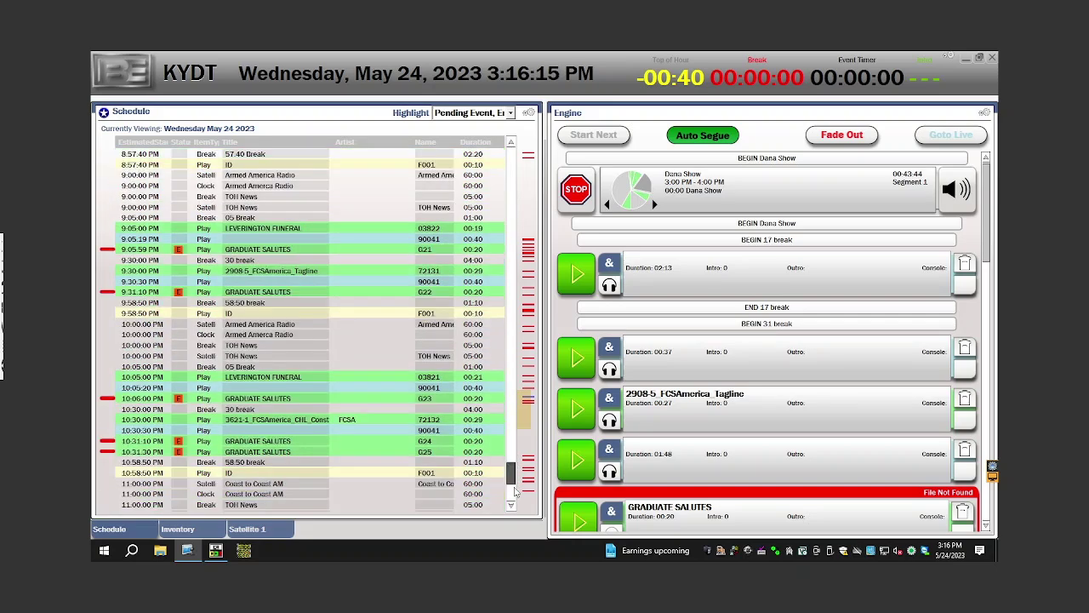
click(514, 501)
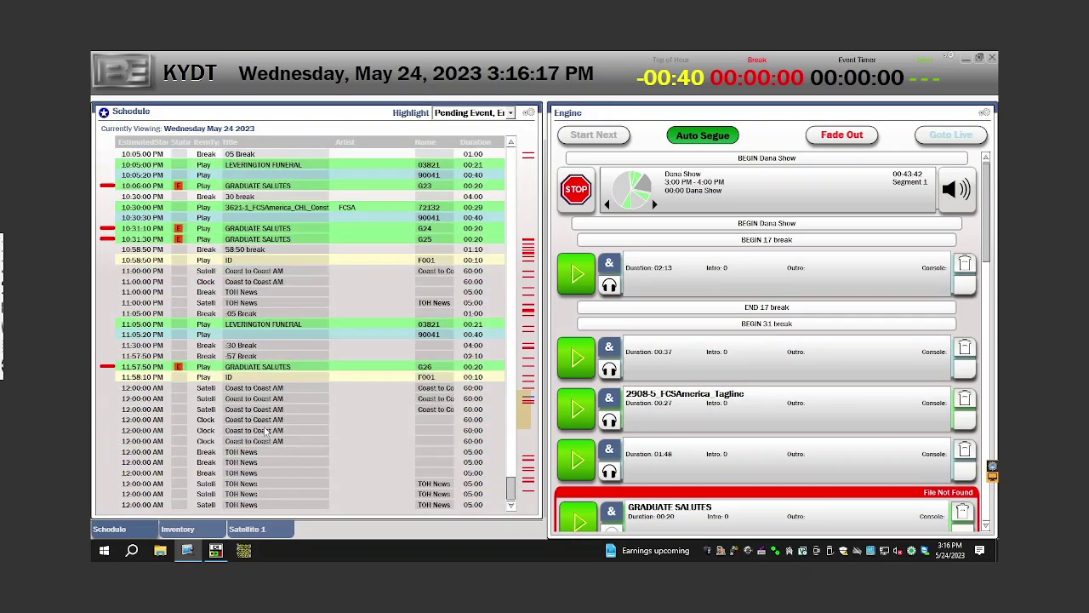
scroll(300, 415, up, 3)
scroll(300, 415, up, 3)
scroll(222, 421, down, 2)
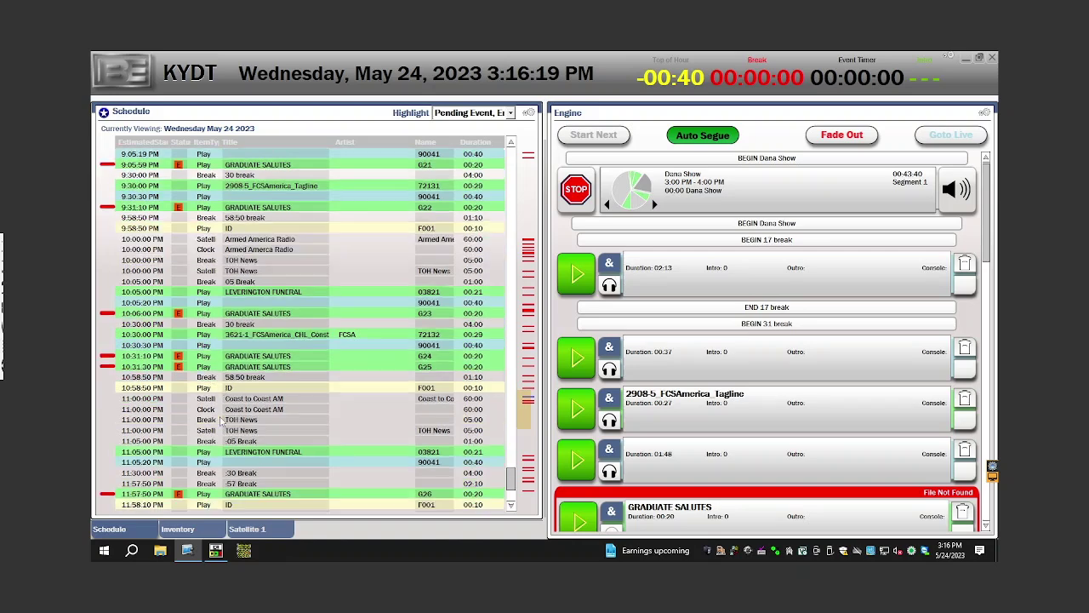
scroll(221, 421, up, 1)
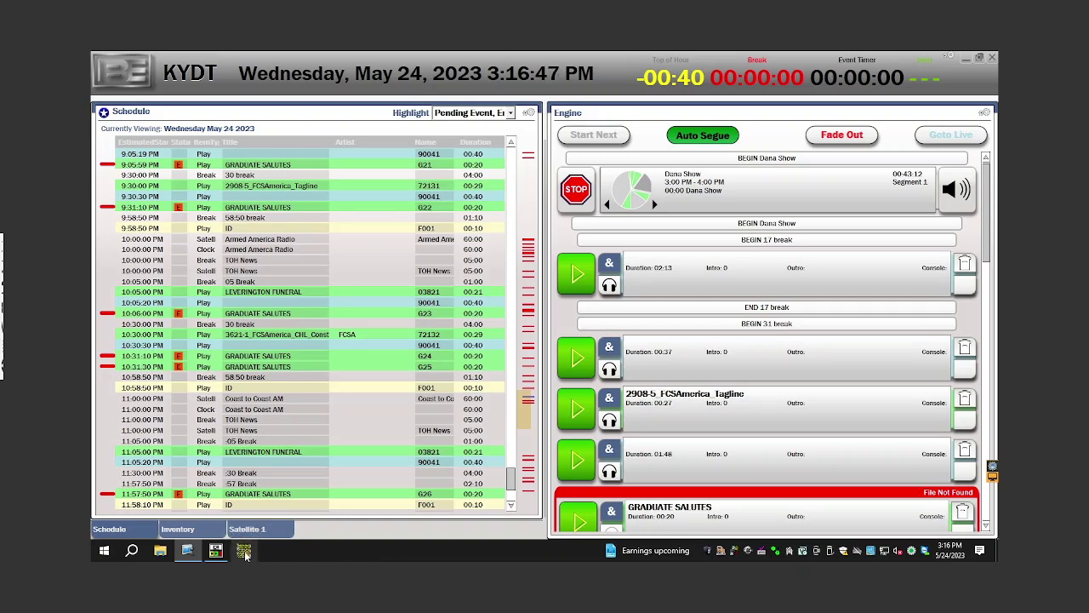
Switch to AVScheduler and create the 5/25/2023 log from KYDT's Thursday stock day
click(244, 552)
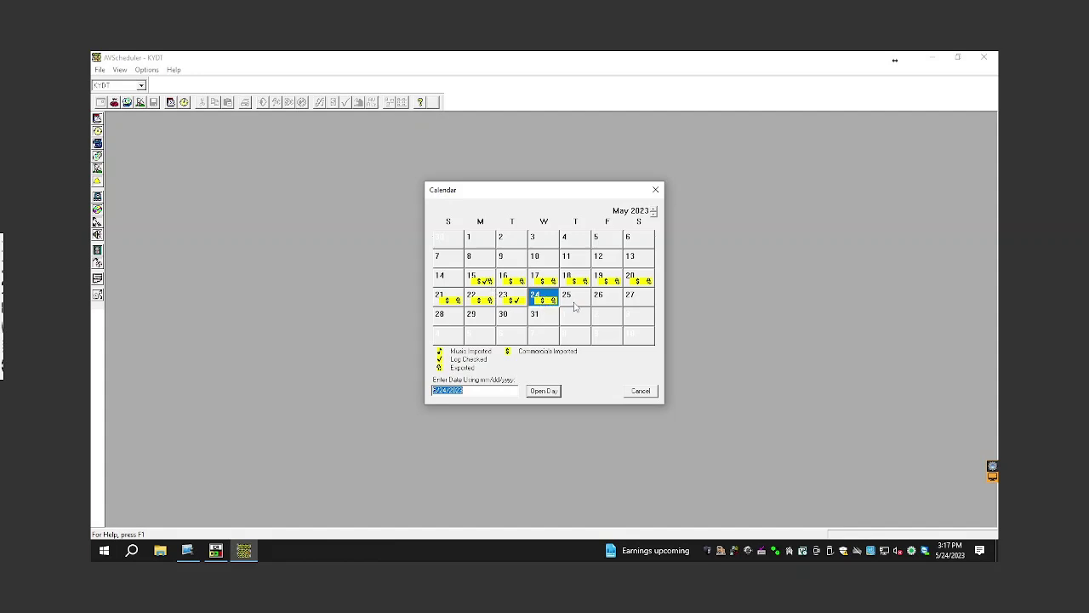
key(Tab)
click(573, 298)
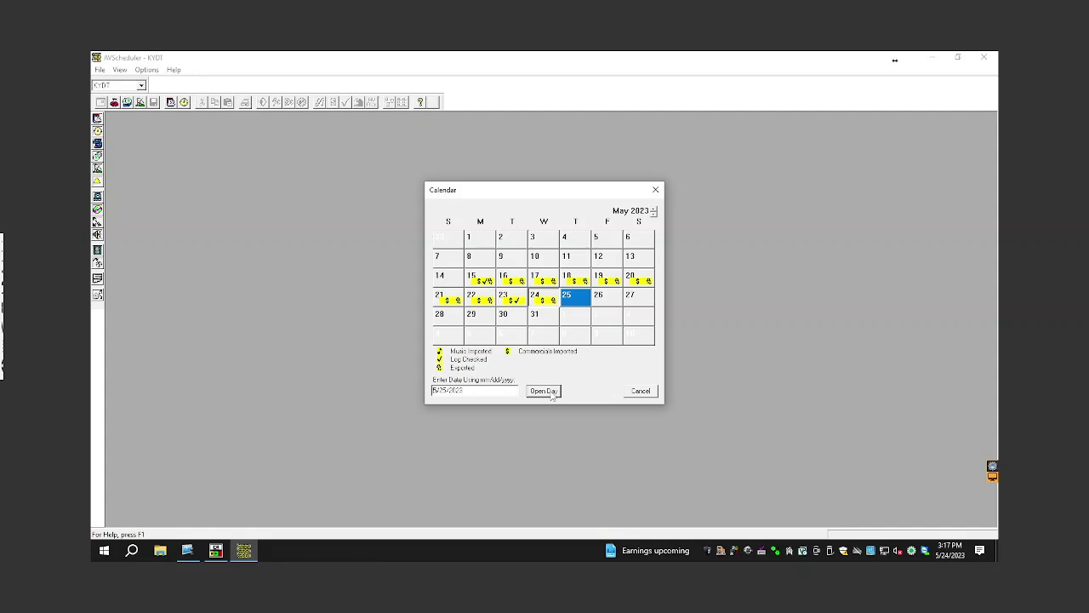
click(551, 394)
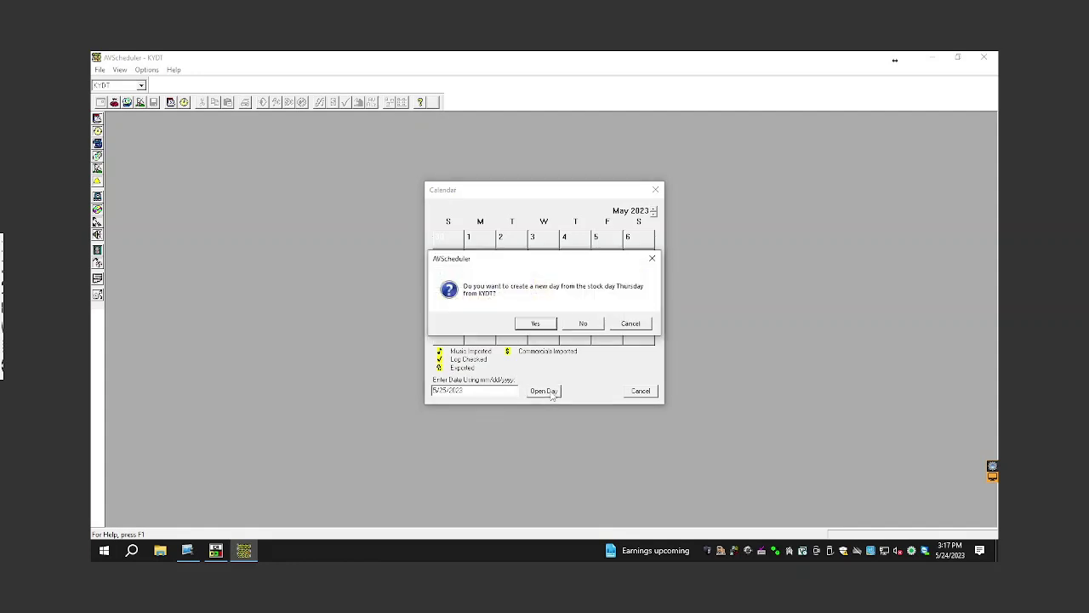
click(535, 323)
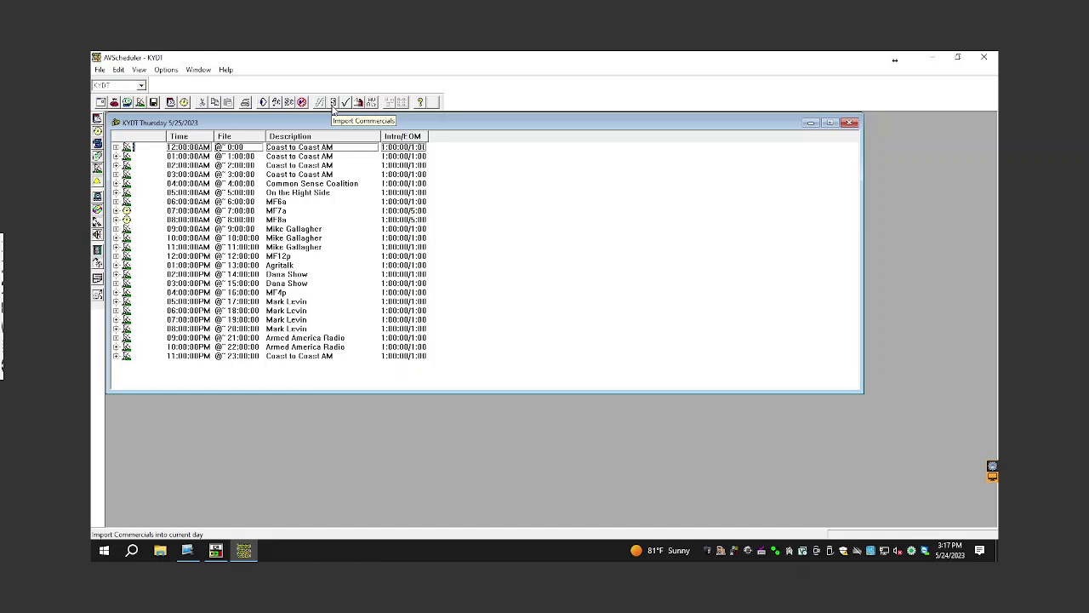
Import the commercials into the Thursday 5/25/2023 log and run a log check
click(333, 104)
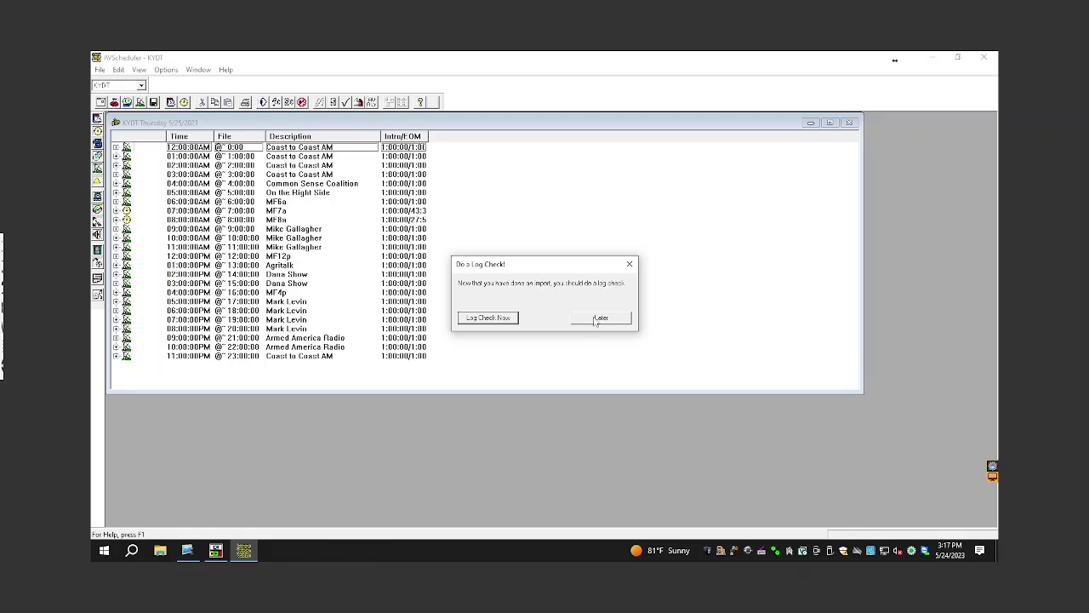
click(487, 318)
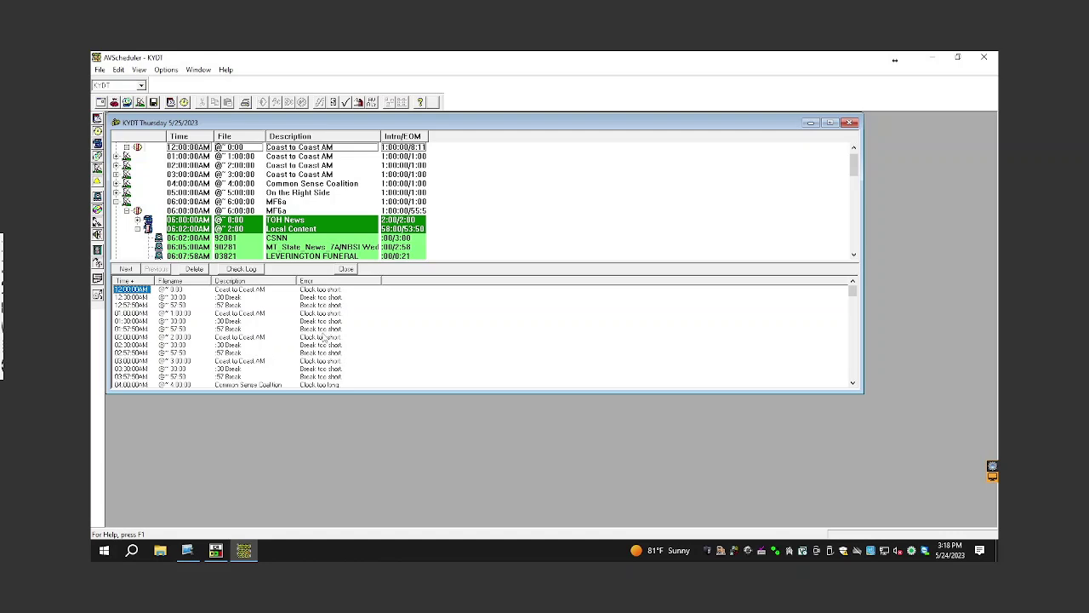
Maximize the log window and locate the G42 GRADUATE SALUTES error from the log check in the schedule
scroll(322, 336, down, 2)
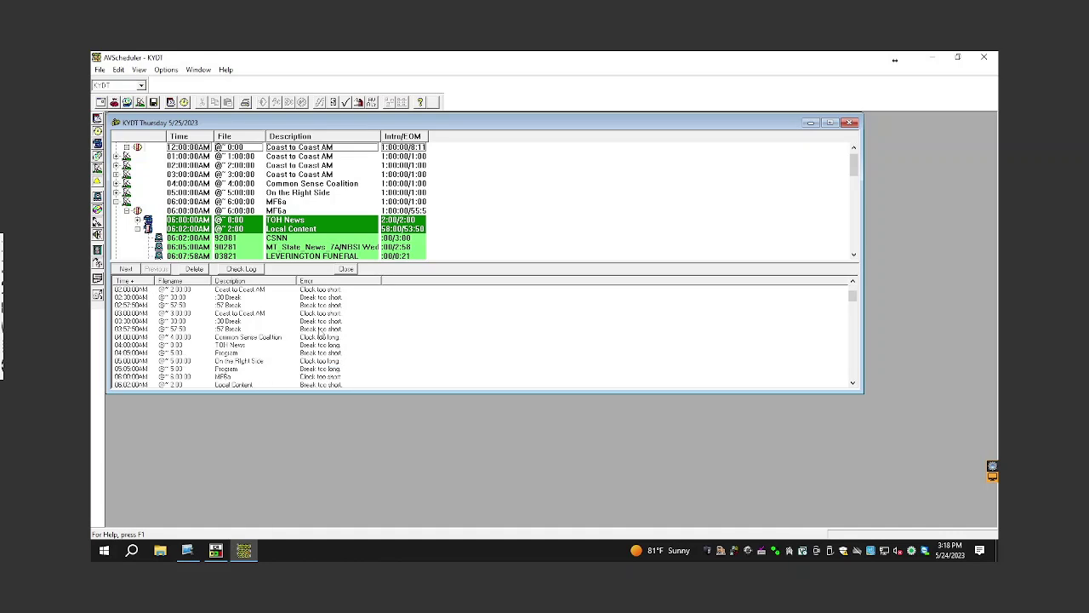
scroll(319, 334, down, 1)
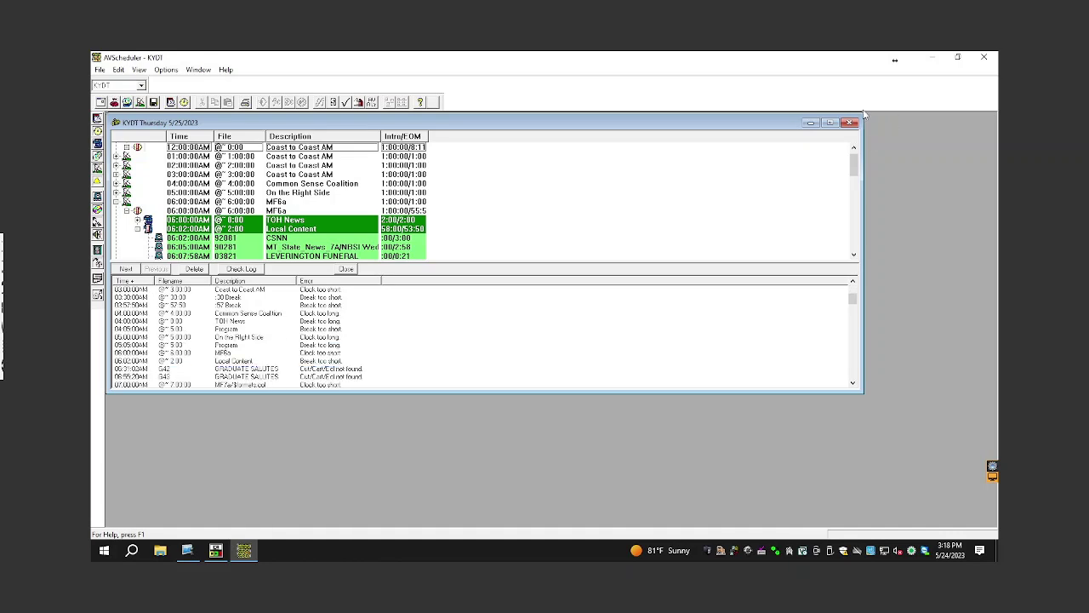
click(829, 123)
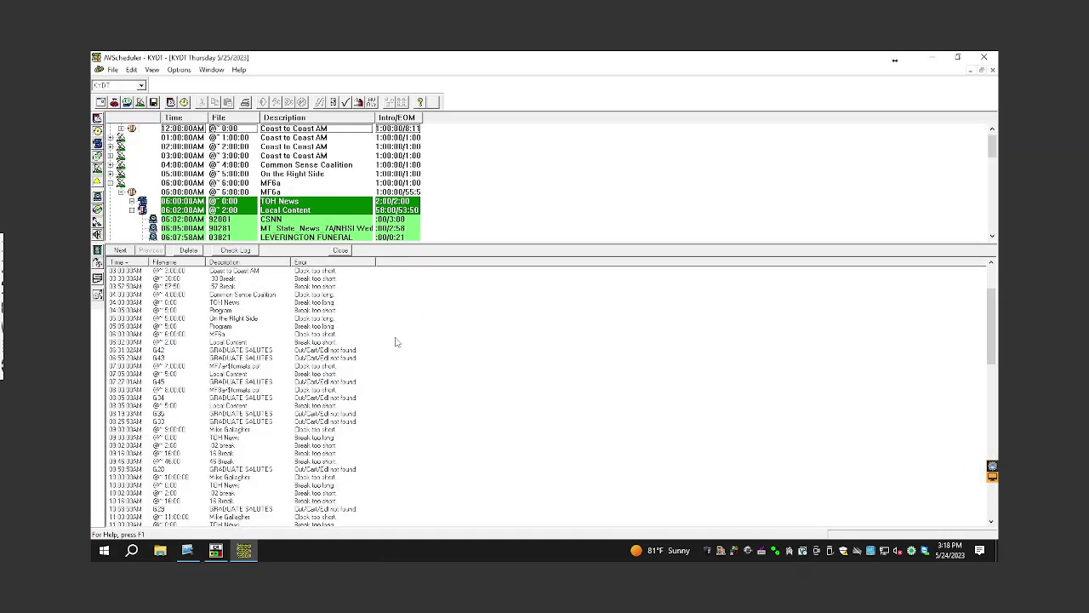
scroll(326, 385, down, 2)
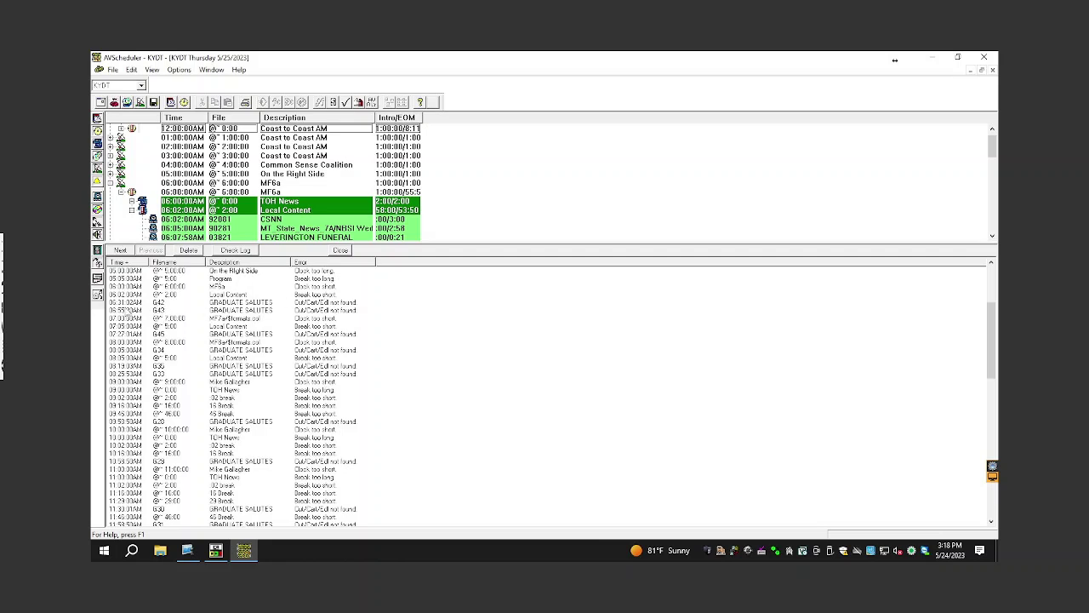
double_click(115, 303)
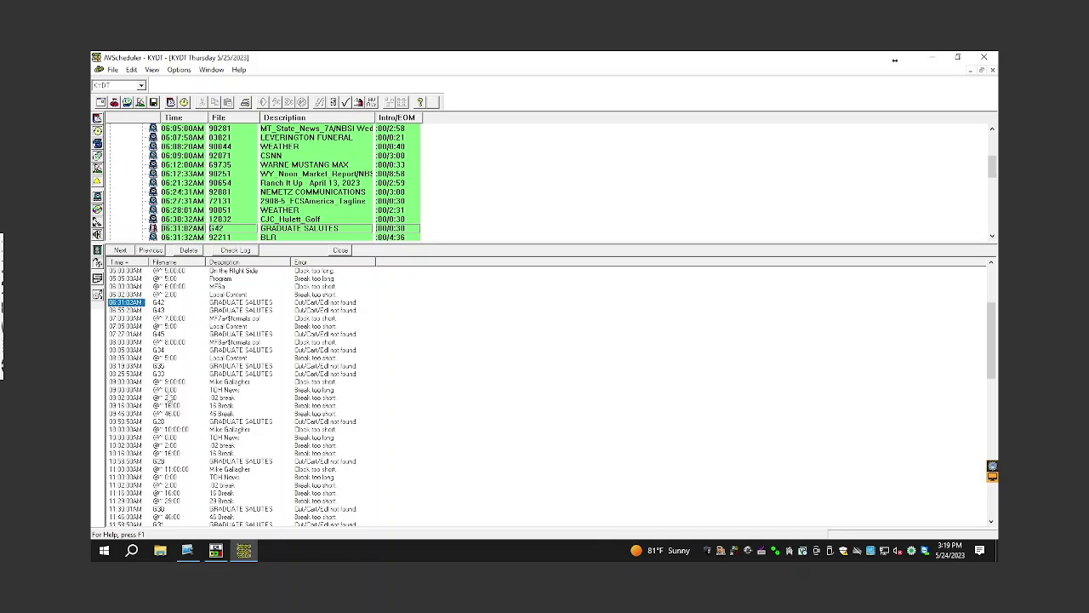
Go through the missing-cut errors and locate the 07631 SD FARM BUREAU entry in the schedule
scroll(170, 397, down, 2)
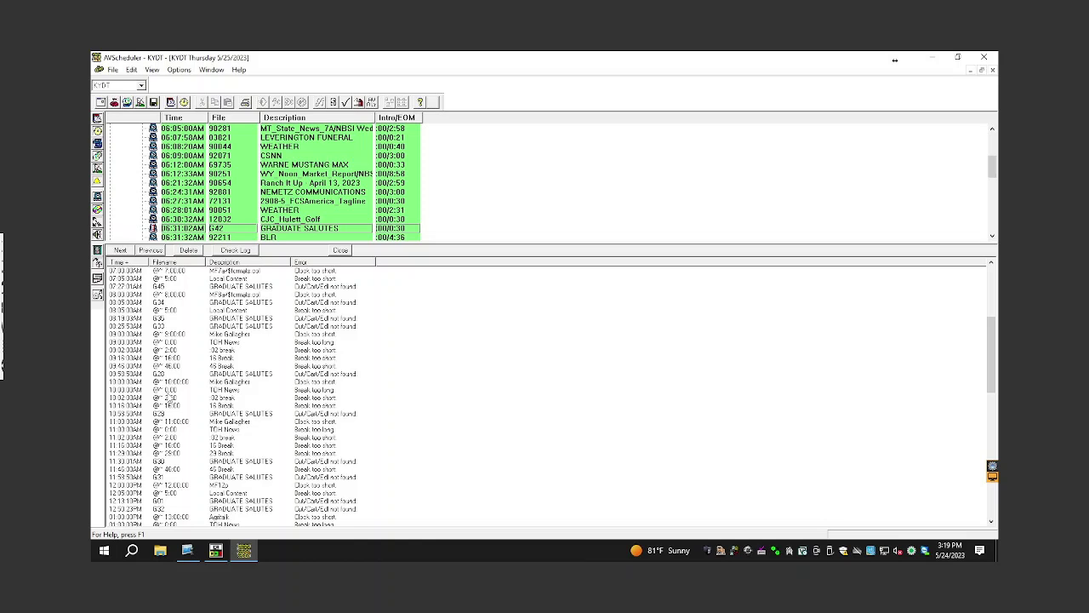
scroll(170, 397, down, 5)
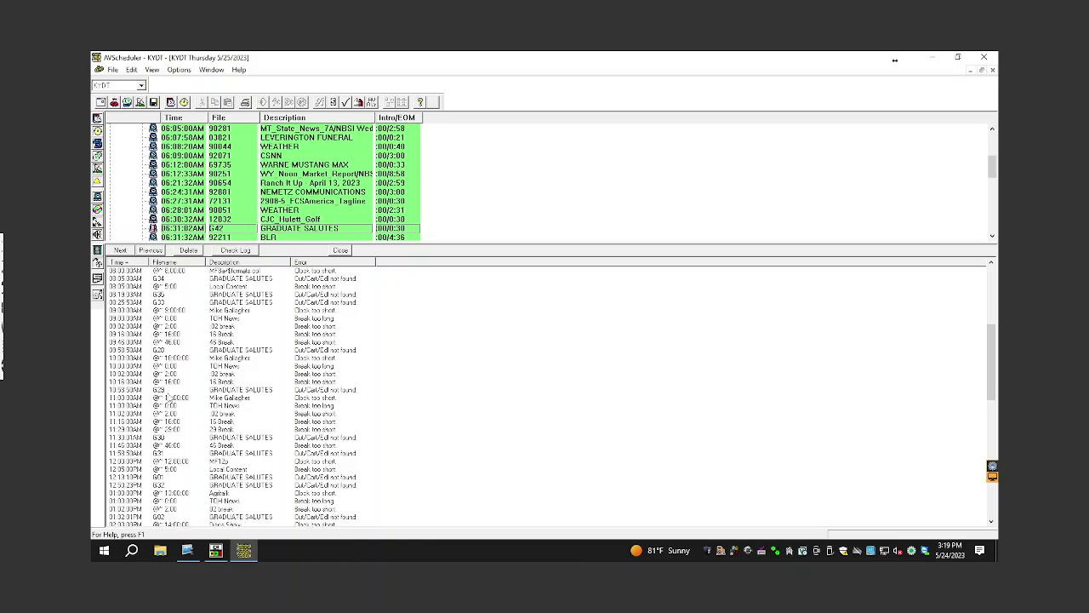
scroll(170, 397, down, 2)
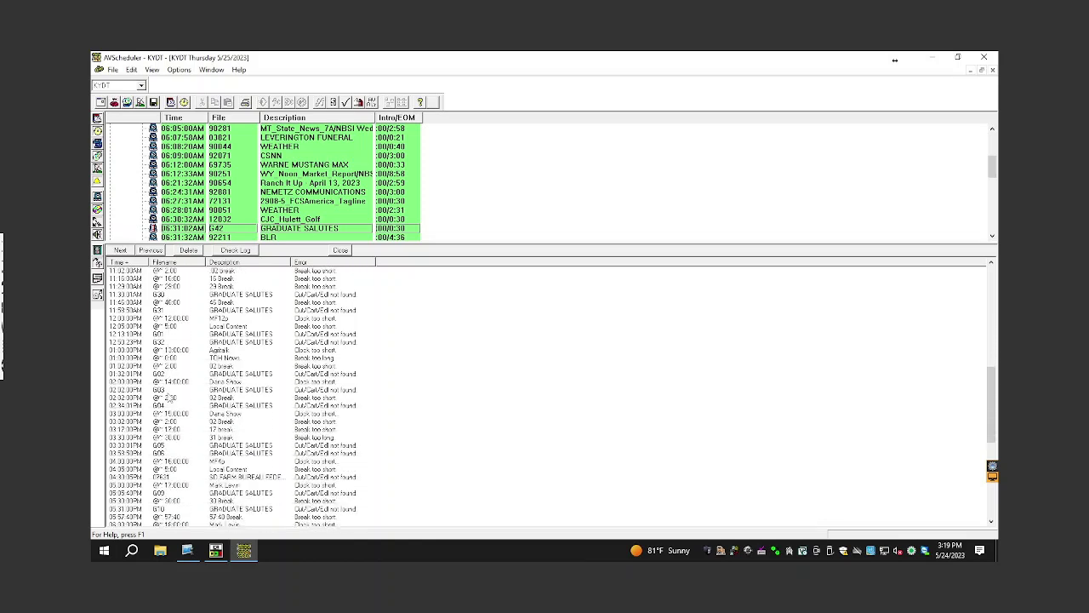
scroll(170, 397, down, 1)
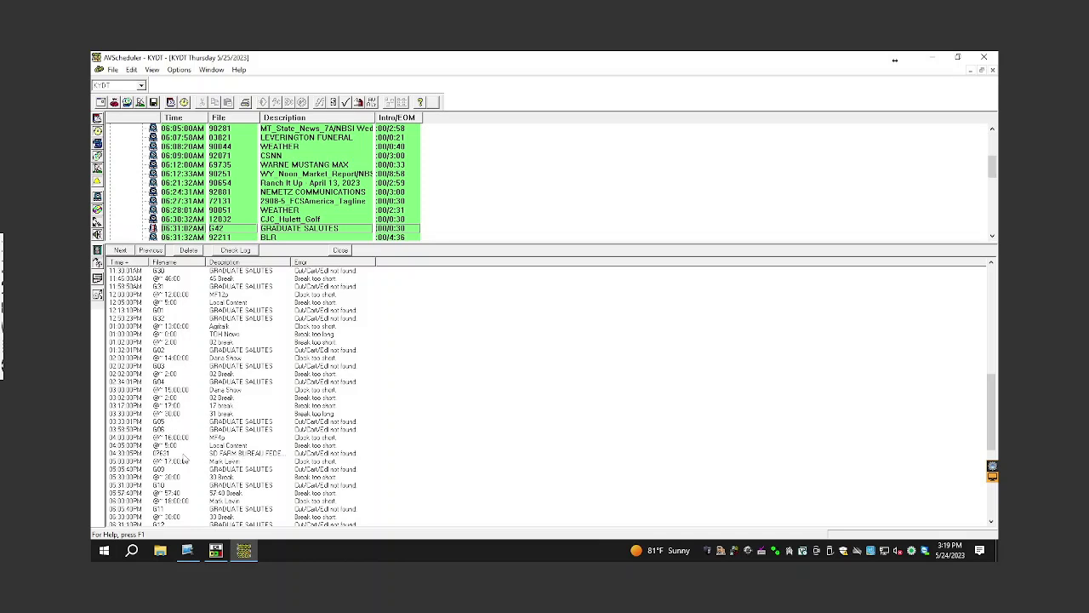
click(125, 454)
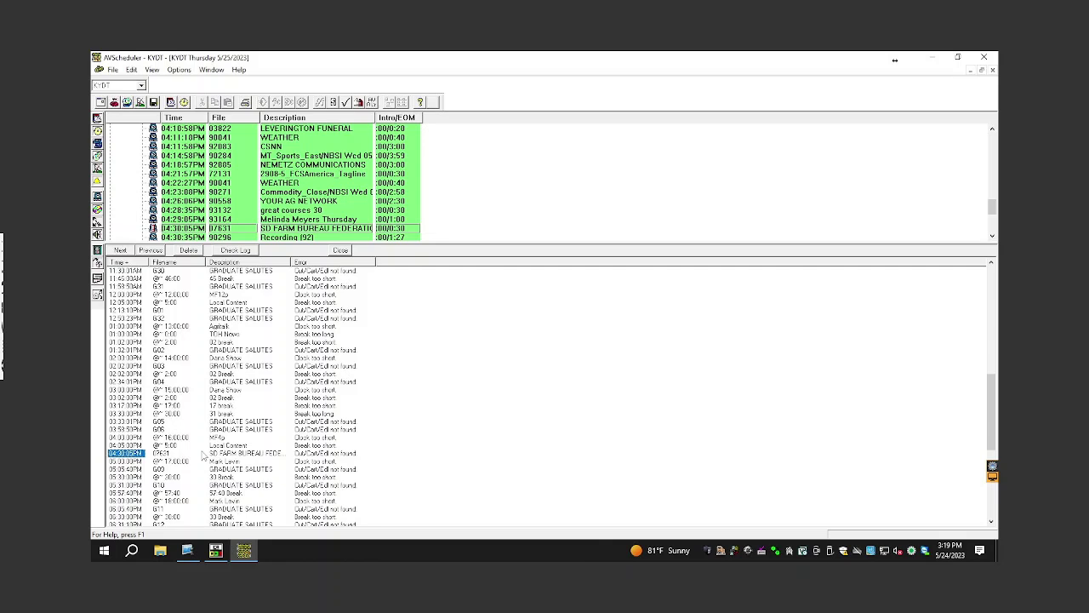
Review the remaining evening entries in the log check error list for missing cuts
scroll(204, 456, down, 4)
scroll(174, 447, down, 2)
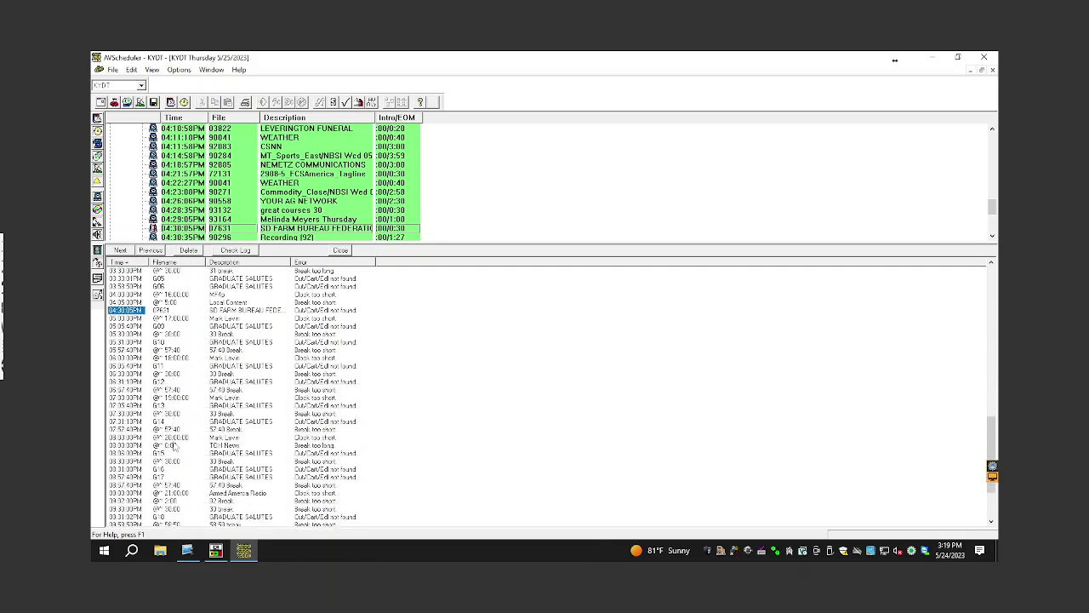
scroll(175, 447, down, 1)
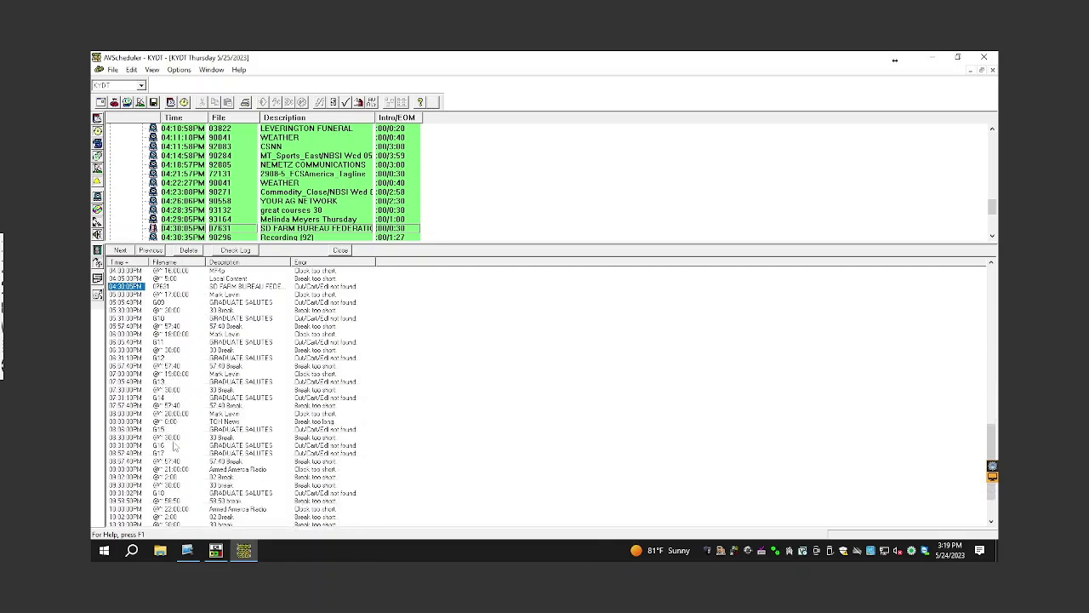
scroll(174, 446, down, 1)
scroll(174, 446, down, 1)
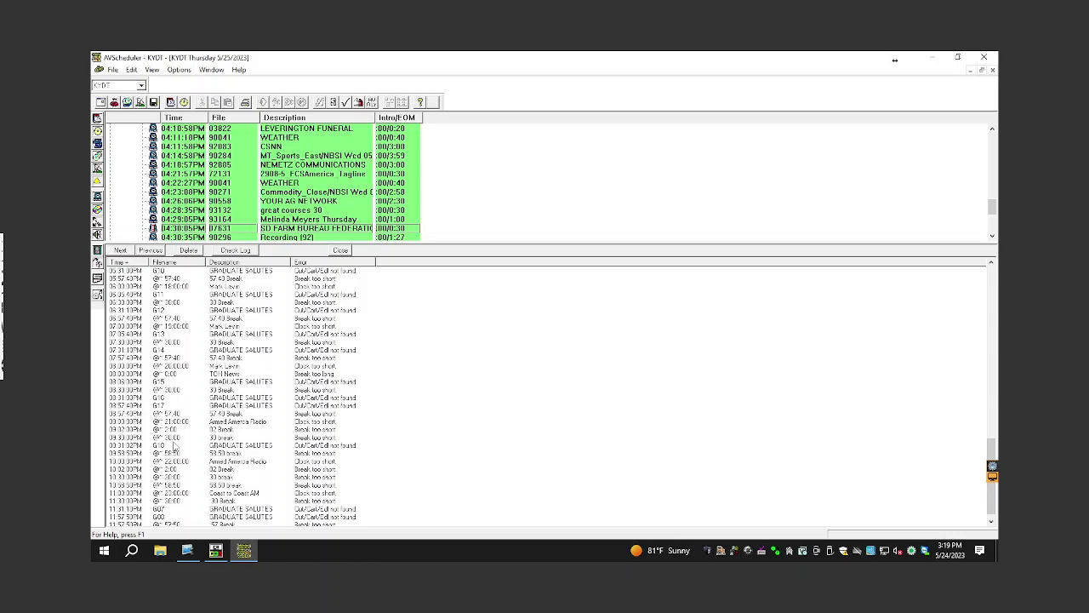
scroll(174, 446, up, 3)
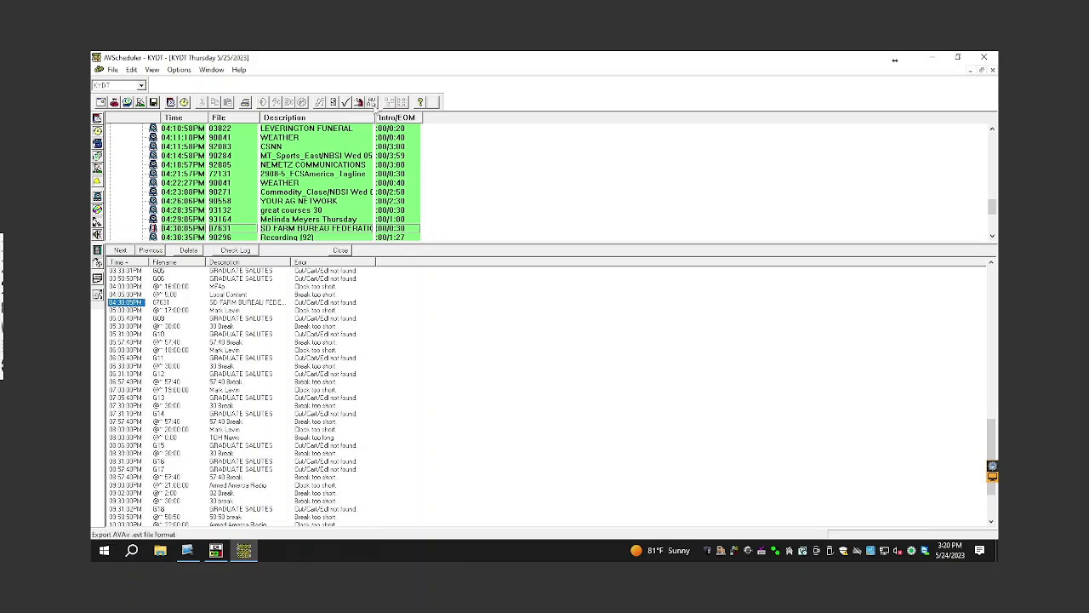
Export the Thursday log in AVAir format and close AVScheduler, saving the modified log
click(372, 104)
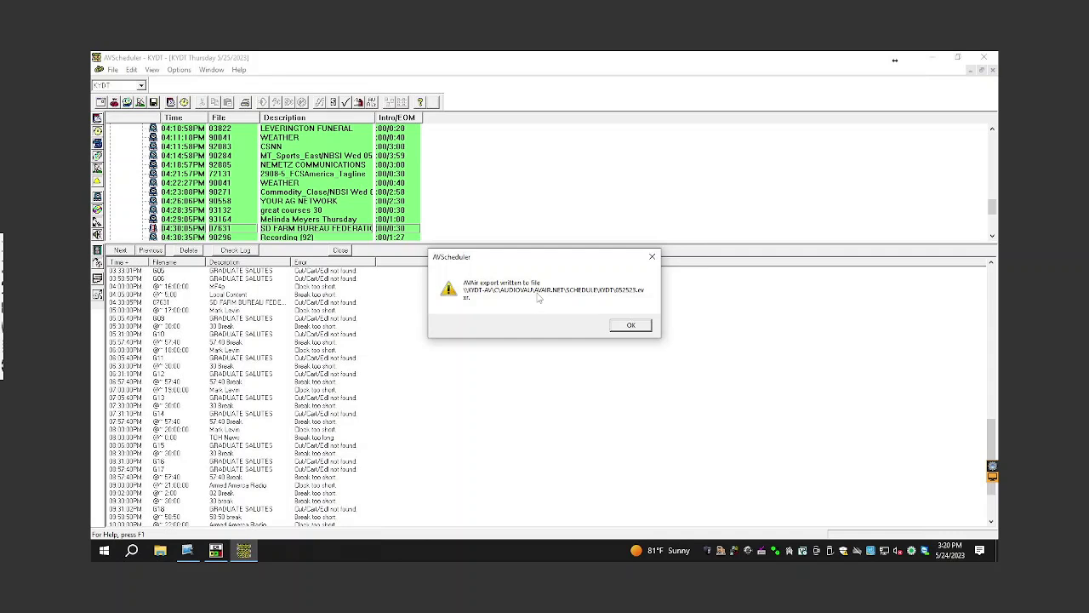
click(627, 327)
click(984, 58)
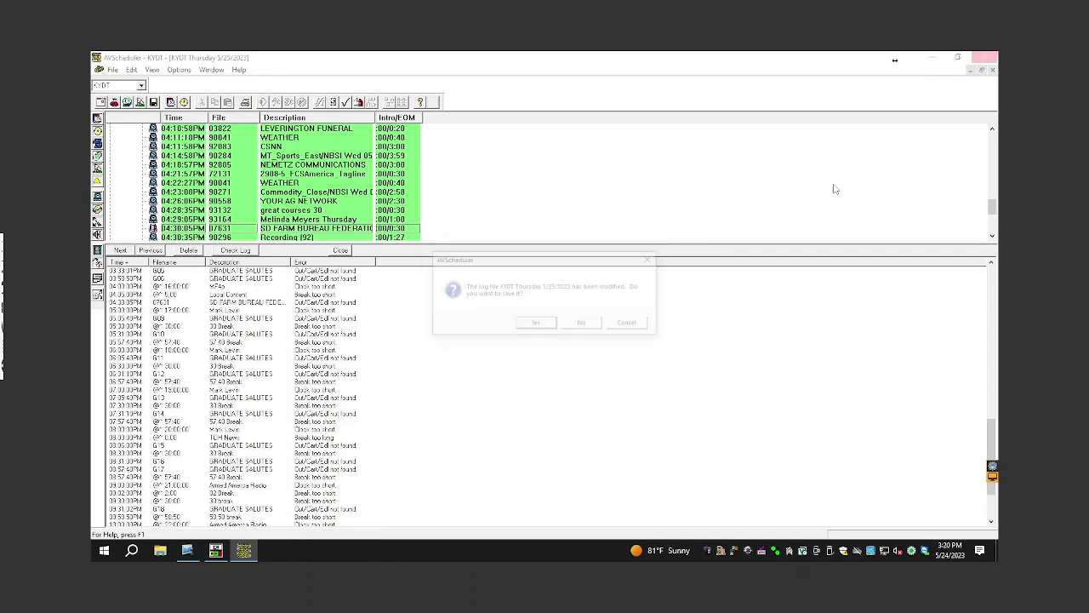
click(546, 324)
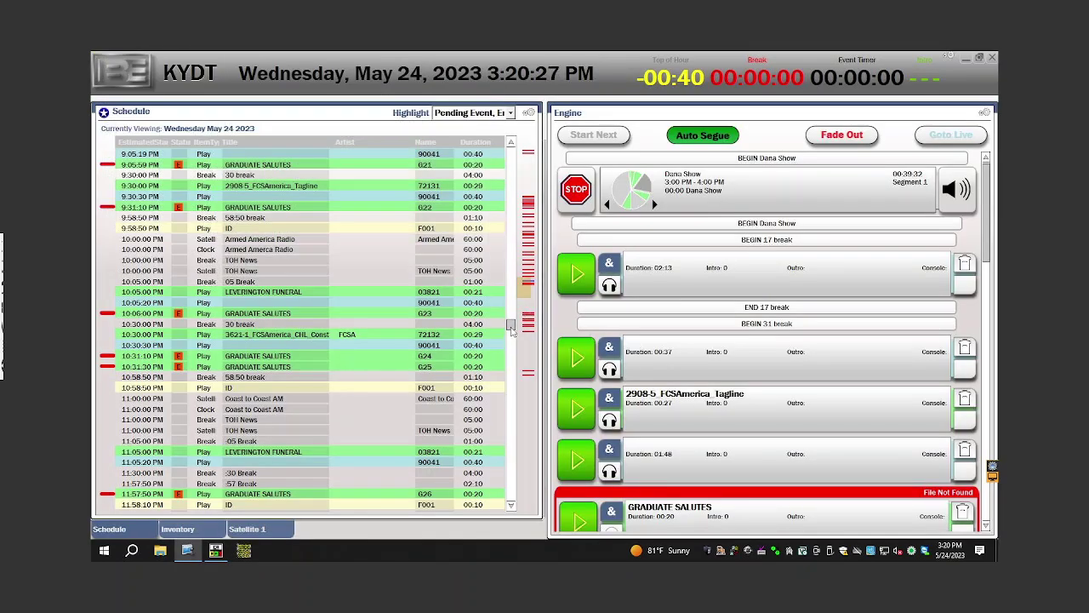
Check the exported Thursday May 25 events in the on-air schedule through the 6:00 AM hour and exit the full-screen remote view
click(511, 431)
click(511, 432)
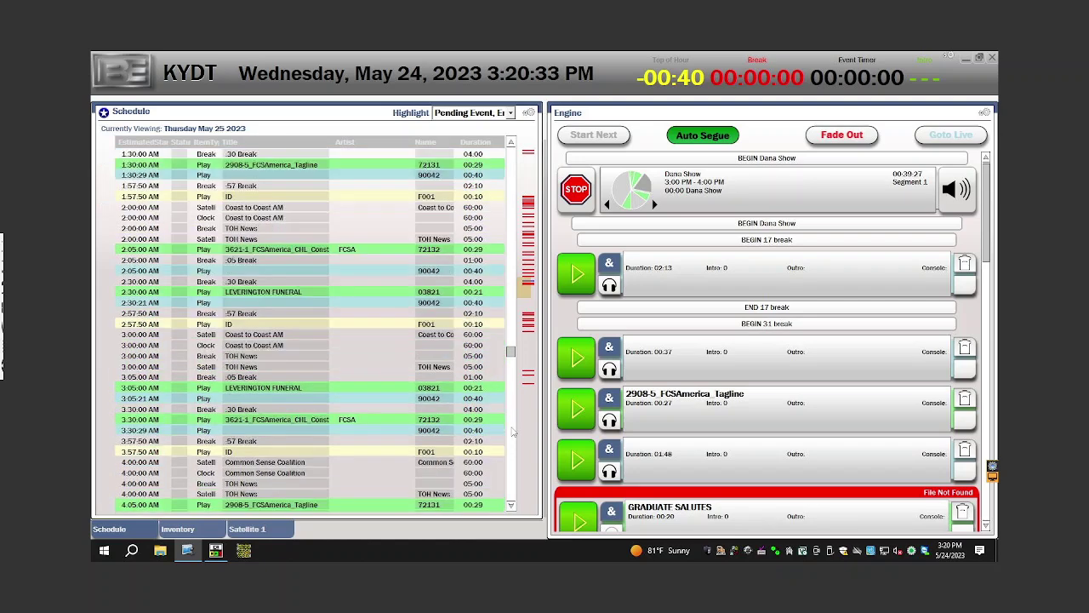
click(511, 431)
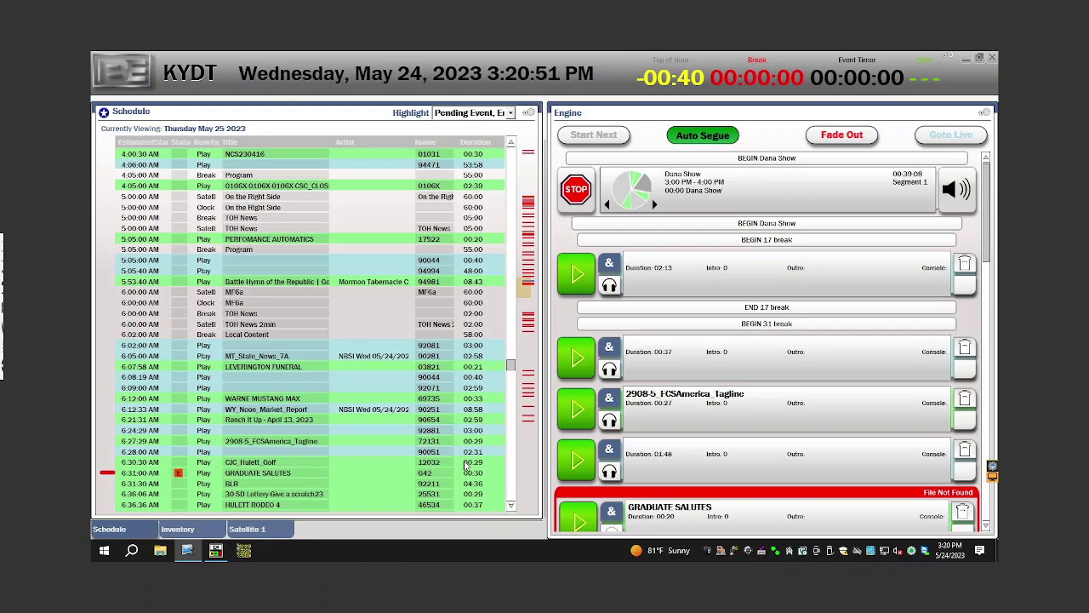
key(Escape)
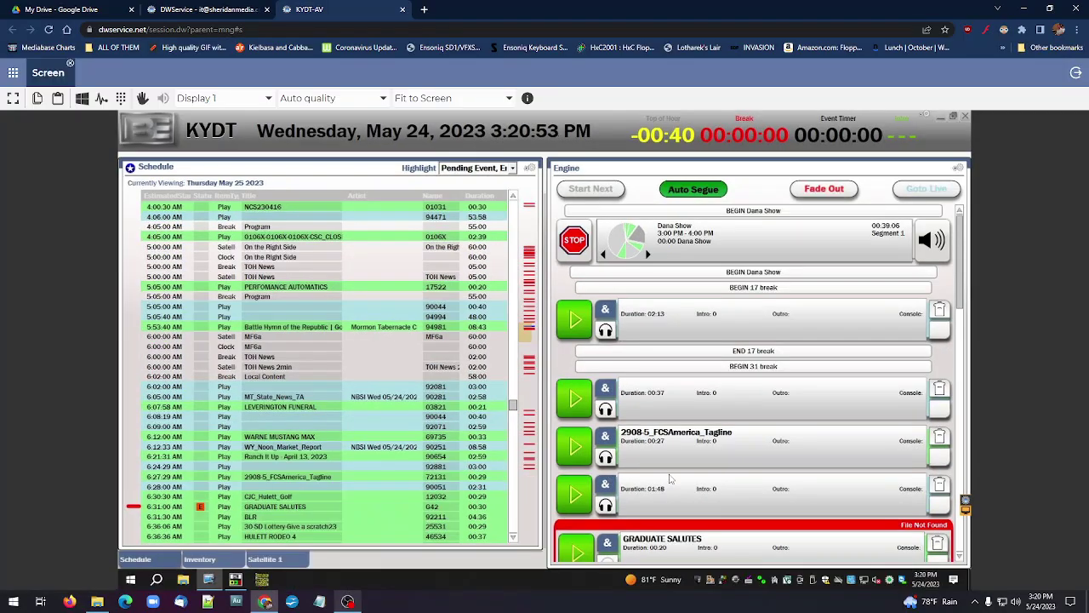